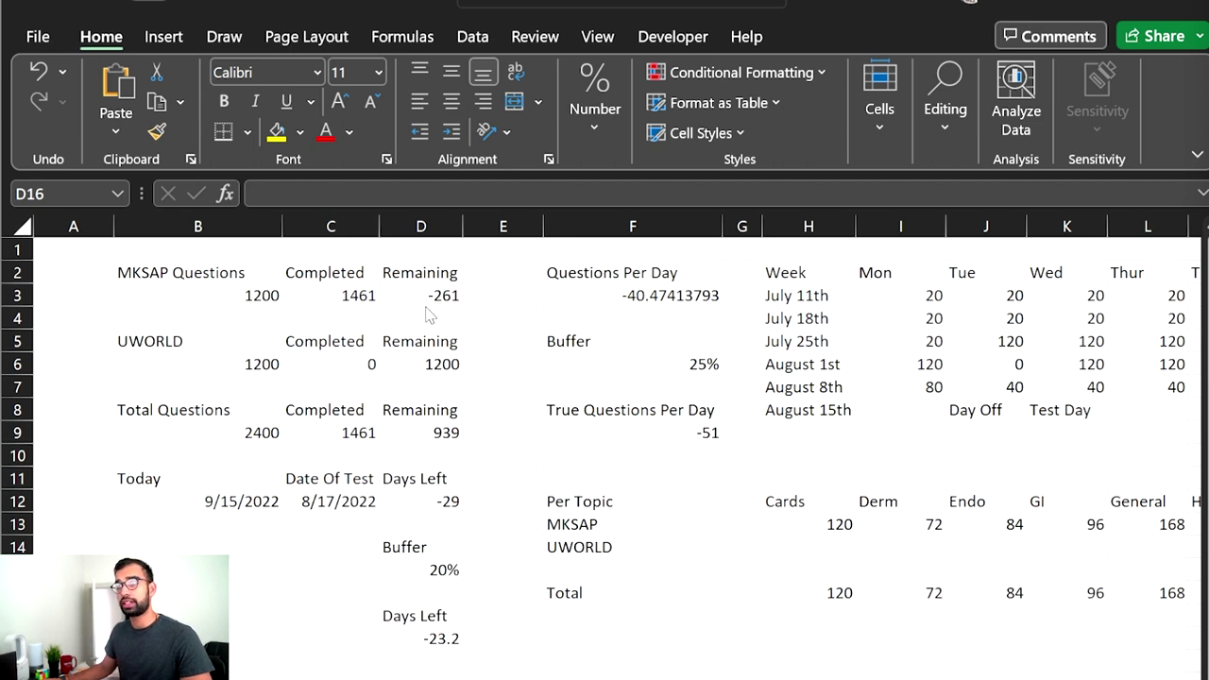
Inspect the test date, the today's-date formula and how days left is calculated
left_click(298, 500)
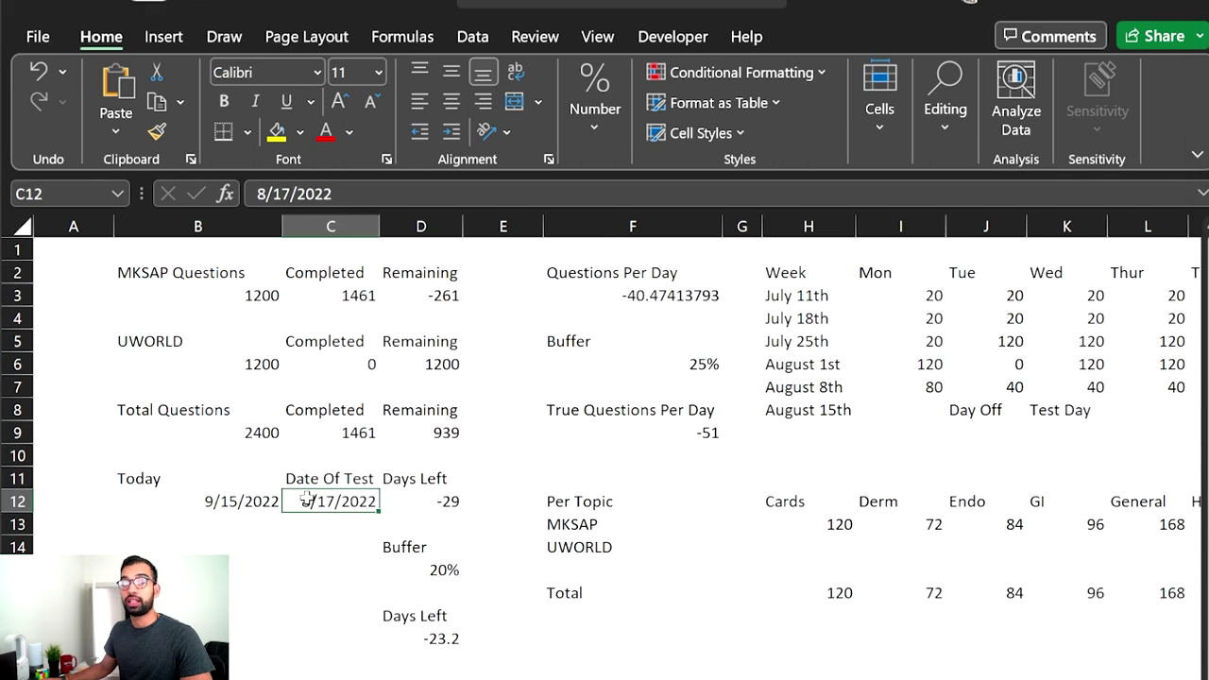
left_click(246, 505)
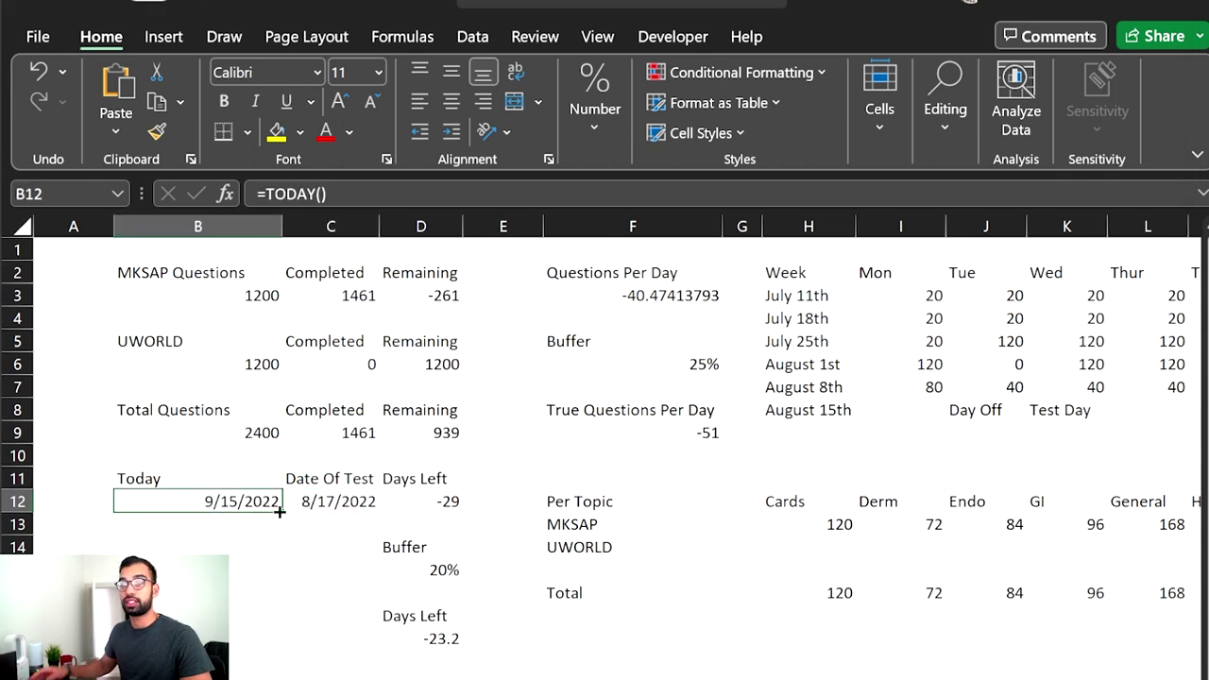
left_click(452, 507)
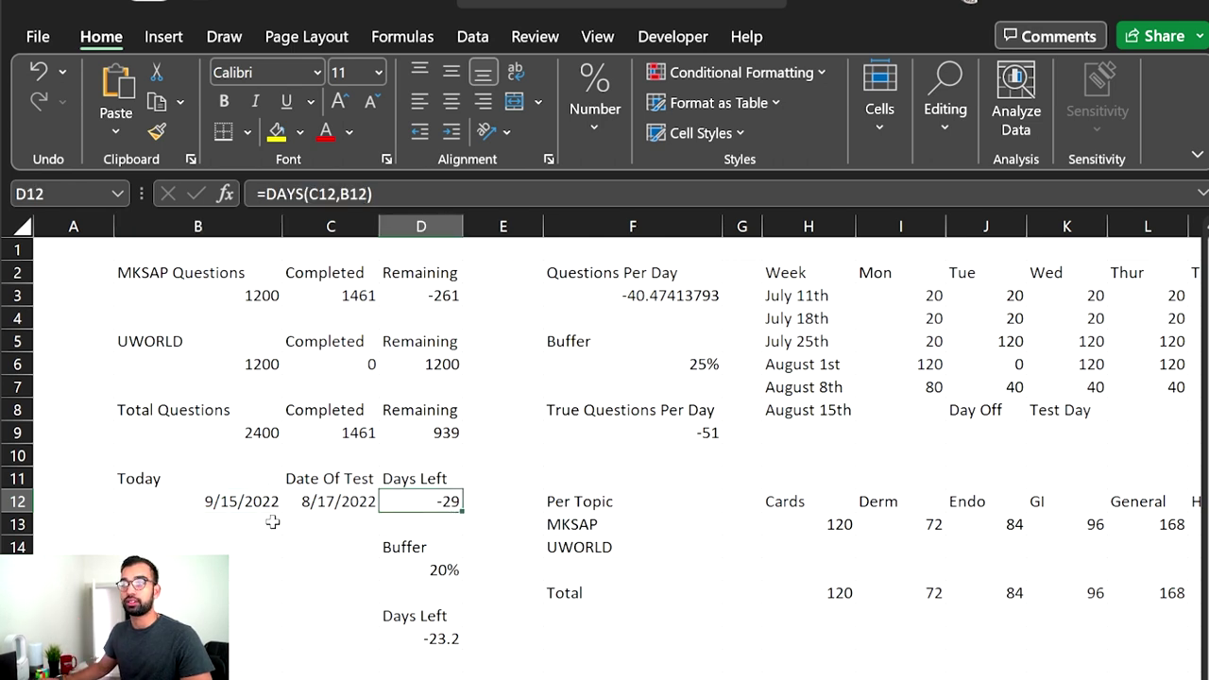
Change the test date in C12 to 10/17/2022
left_click(325, 498)
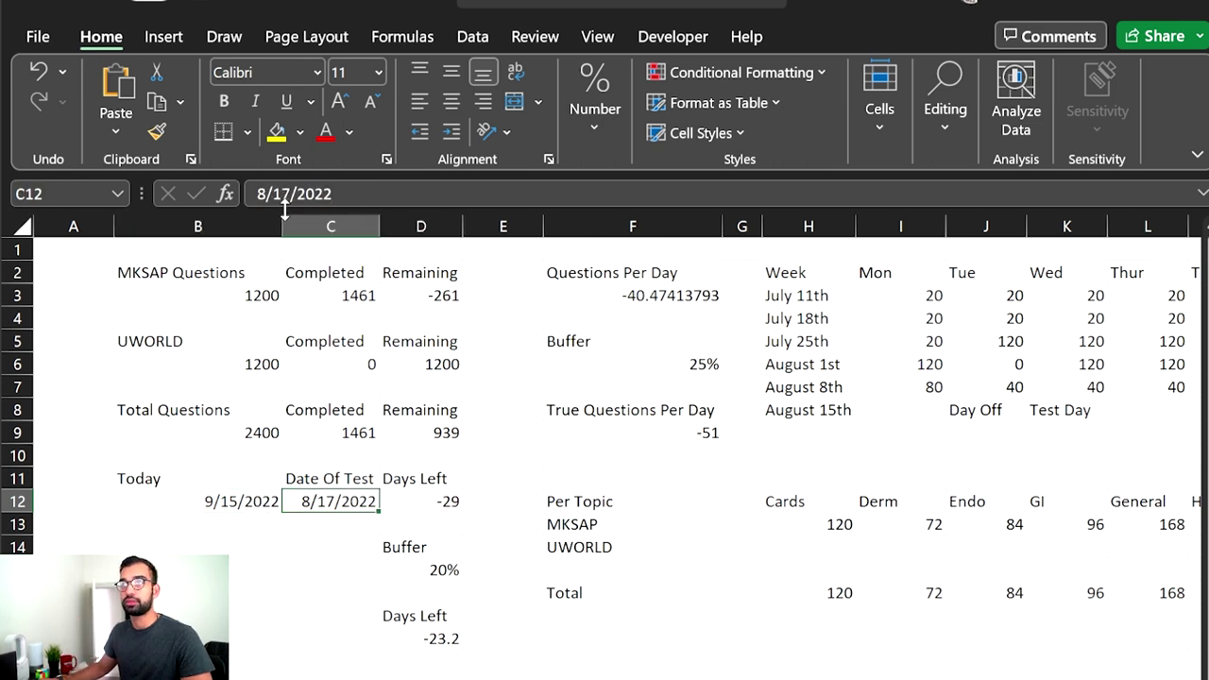
left_click(260, 194)
type("10")
key("Return")
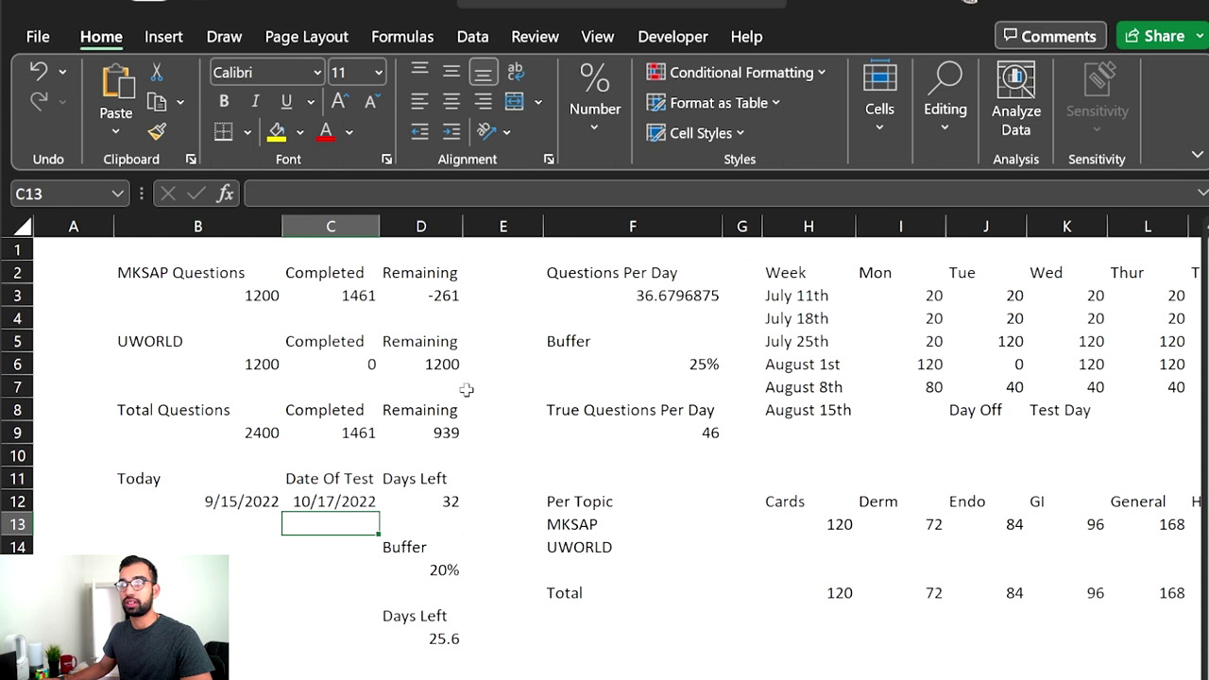
left_click(446, 499)
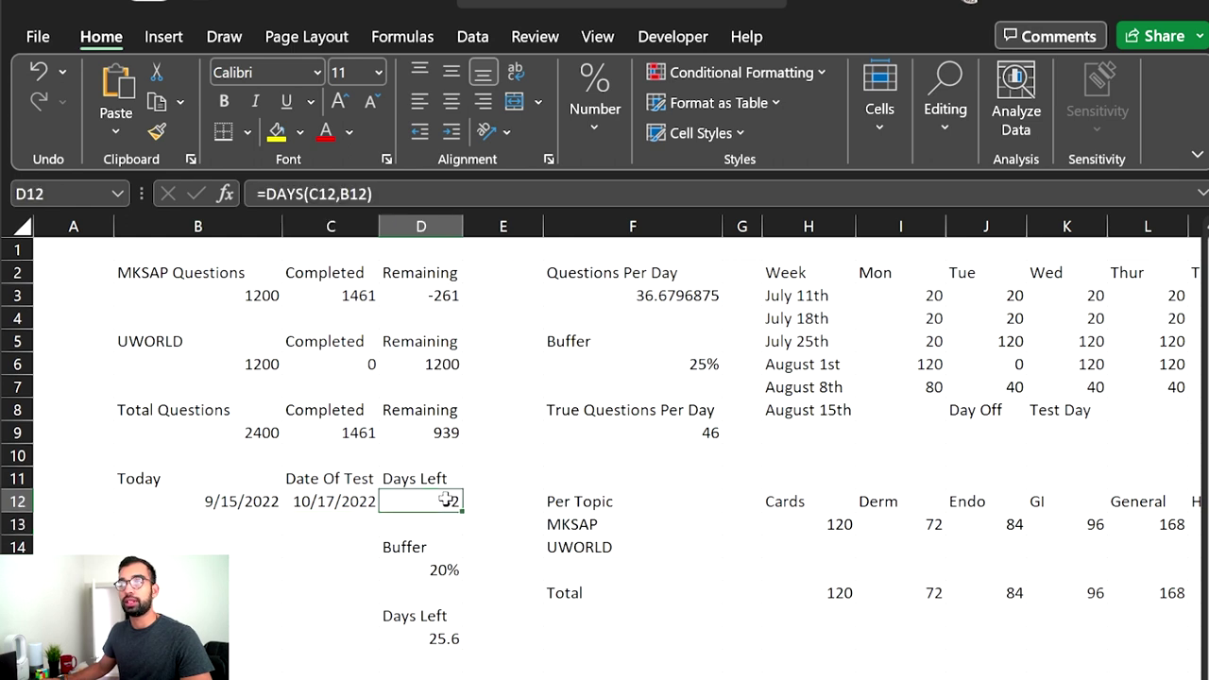
left_click(443, 573)
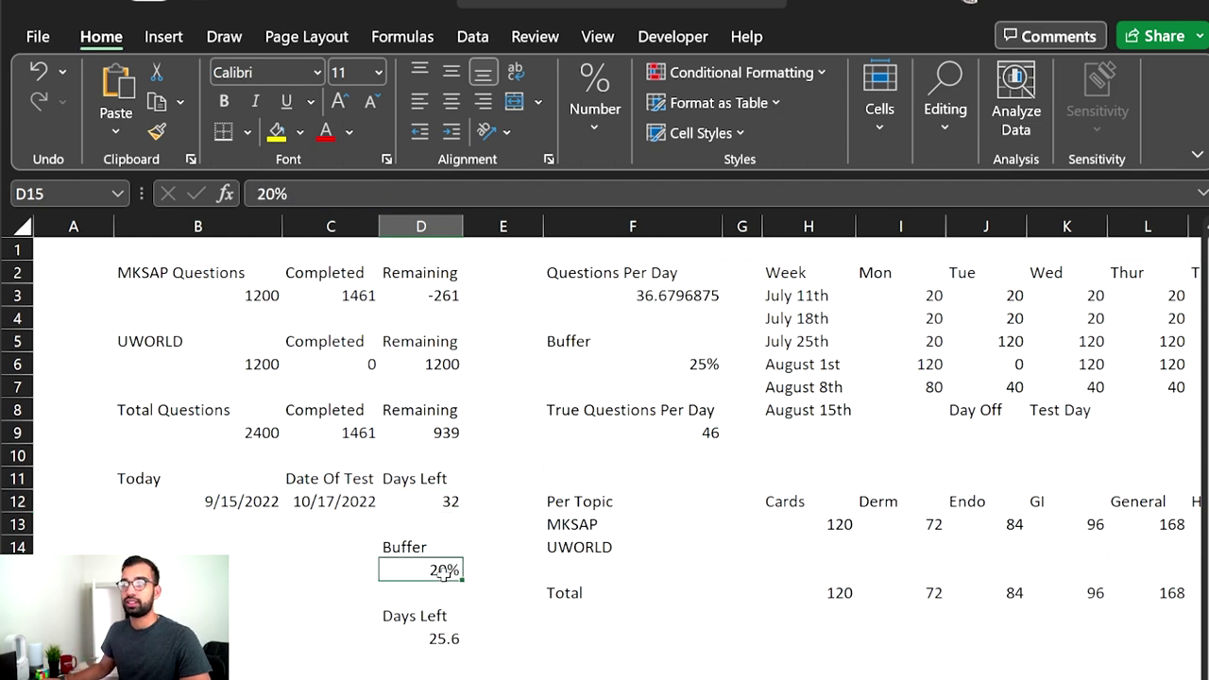
left_click(711, 432)
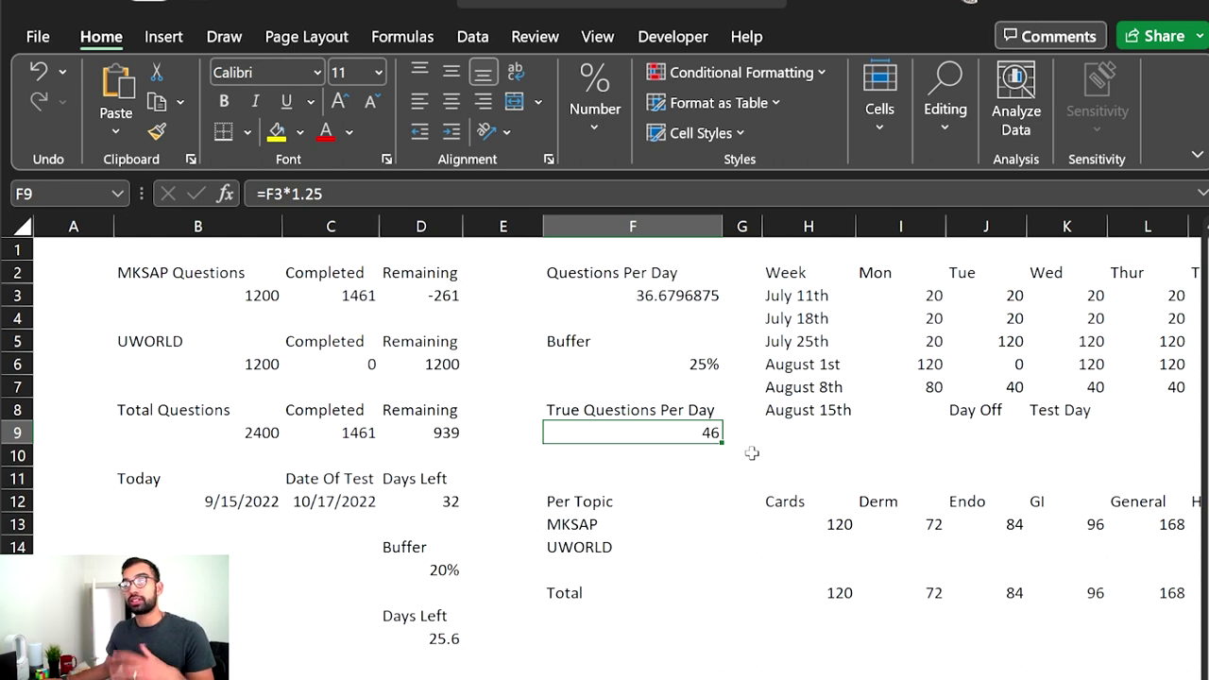
left_click(441, 637)
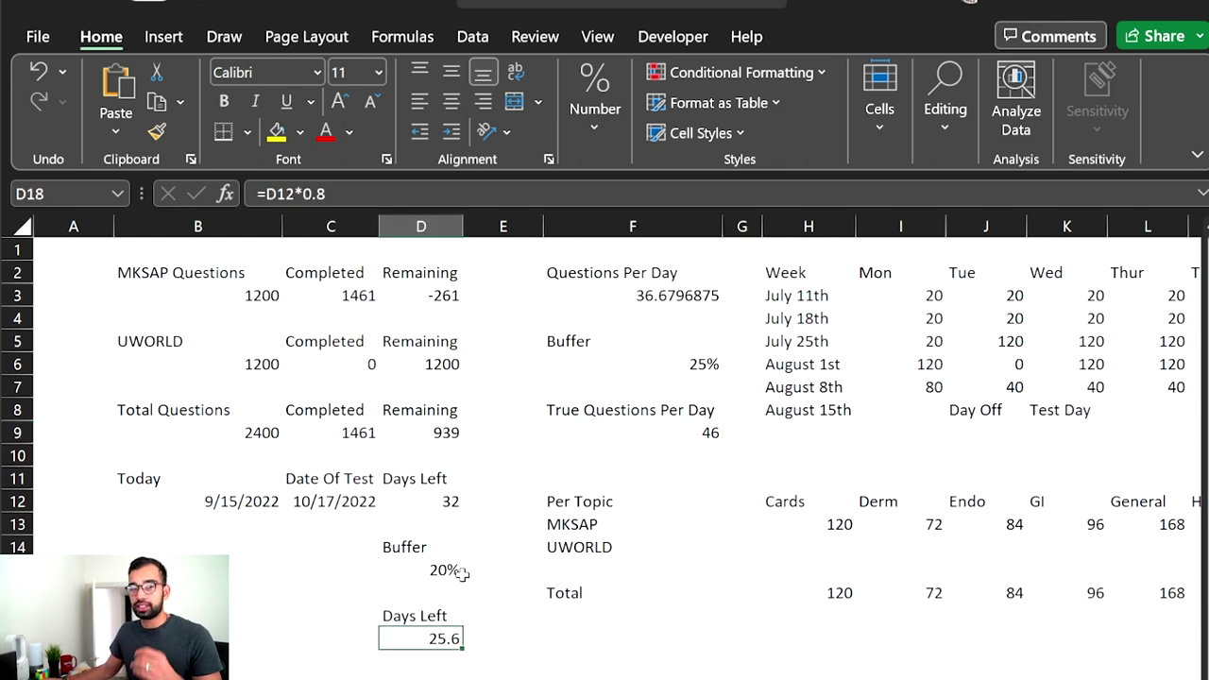
scroll(529, 565, "right", 1)
scroll(605, 425, "right", 5)
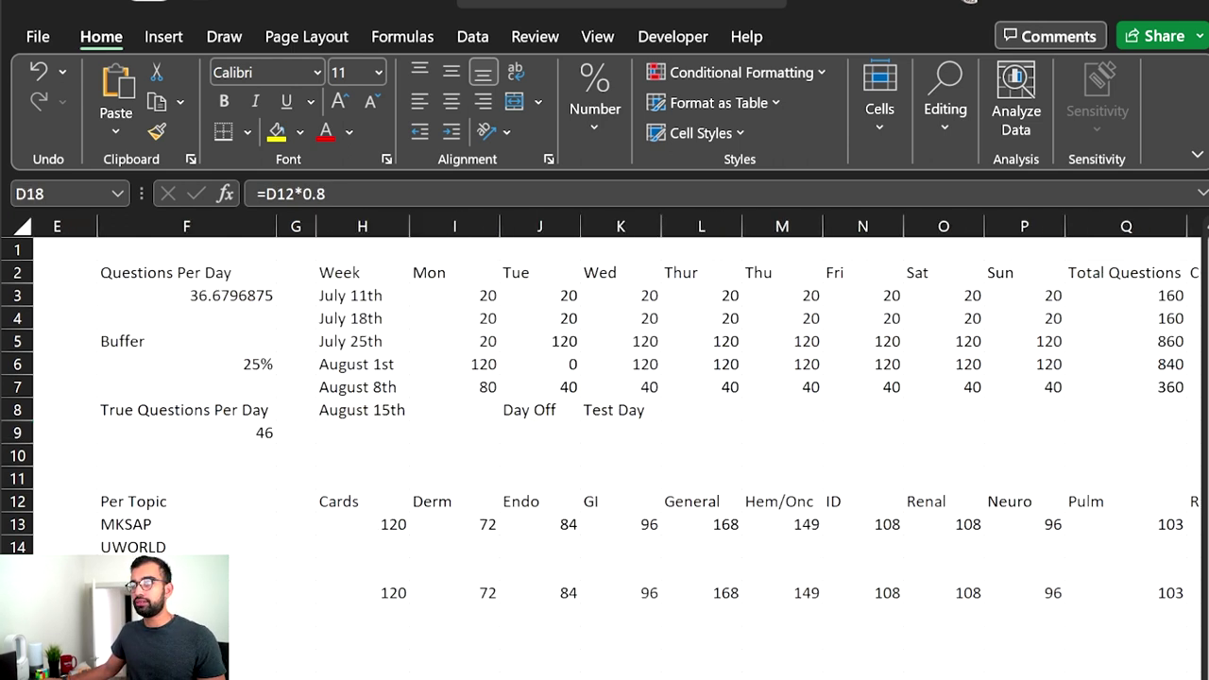
scroll(228, 255, "right", 1)
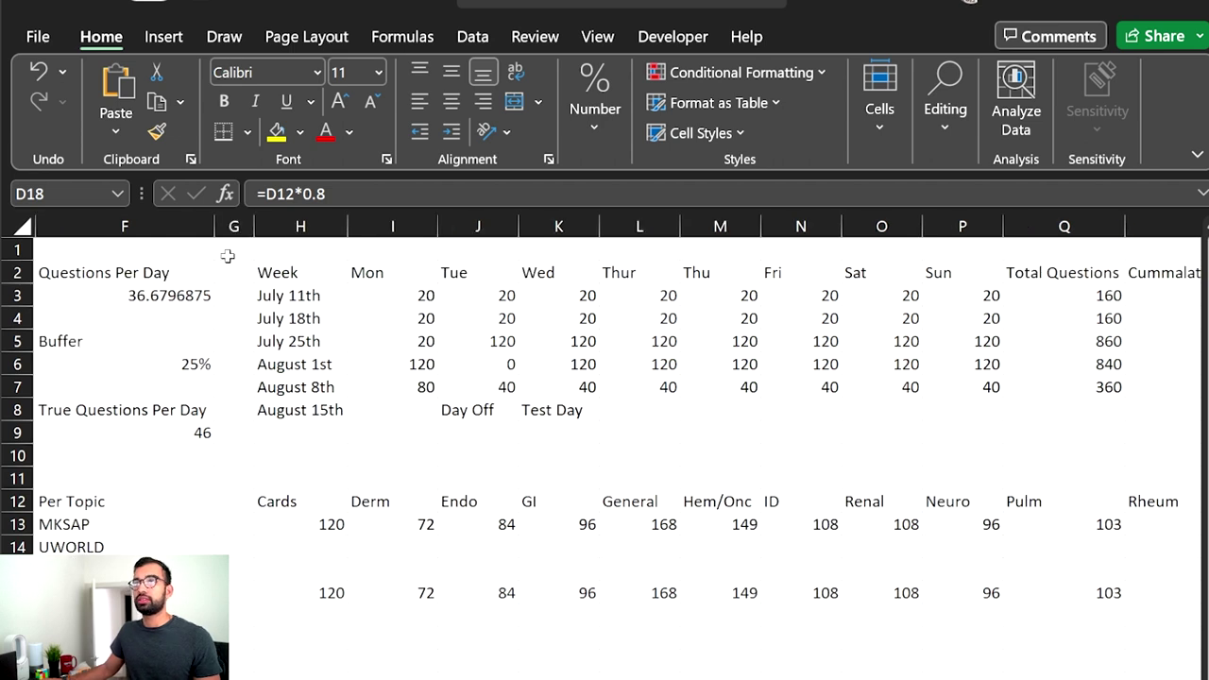
left_click(292, 297)
left_click(337, 409)
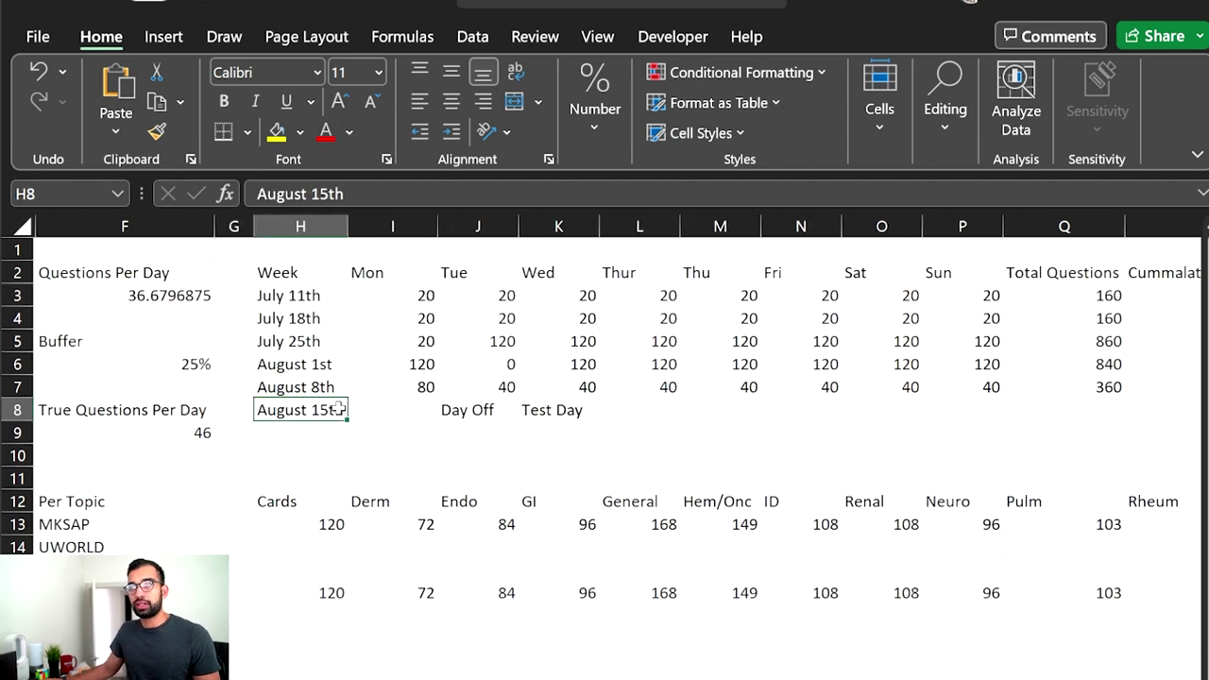
left_click(543, 409)
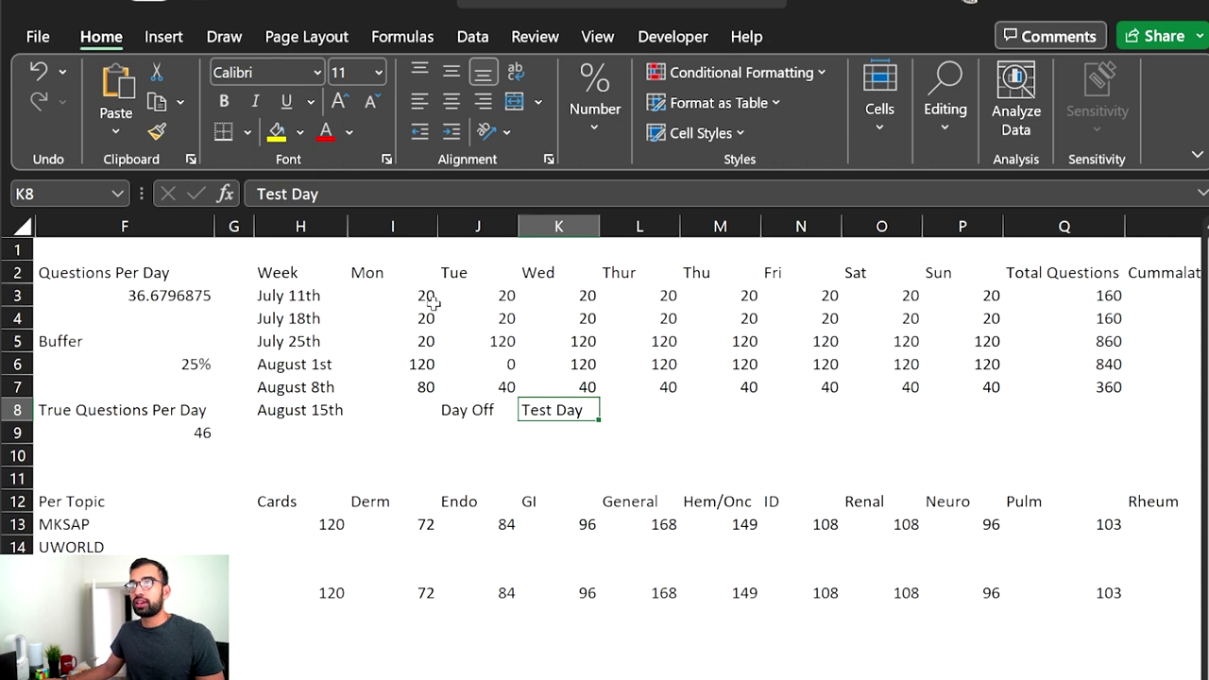
left_click_drag(433, 300, 992, 322)
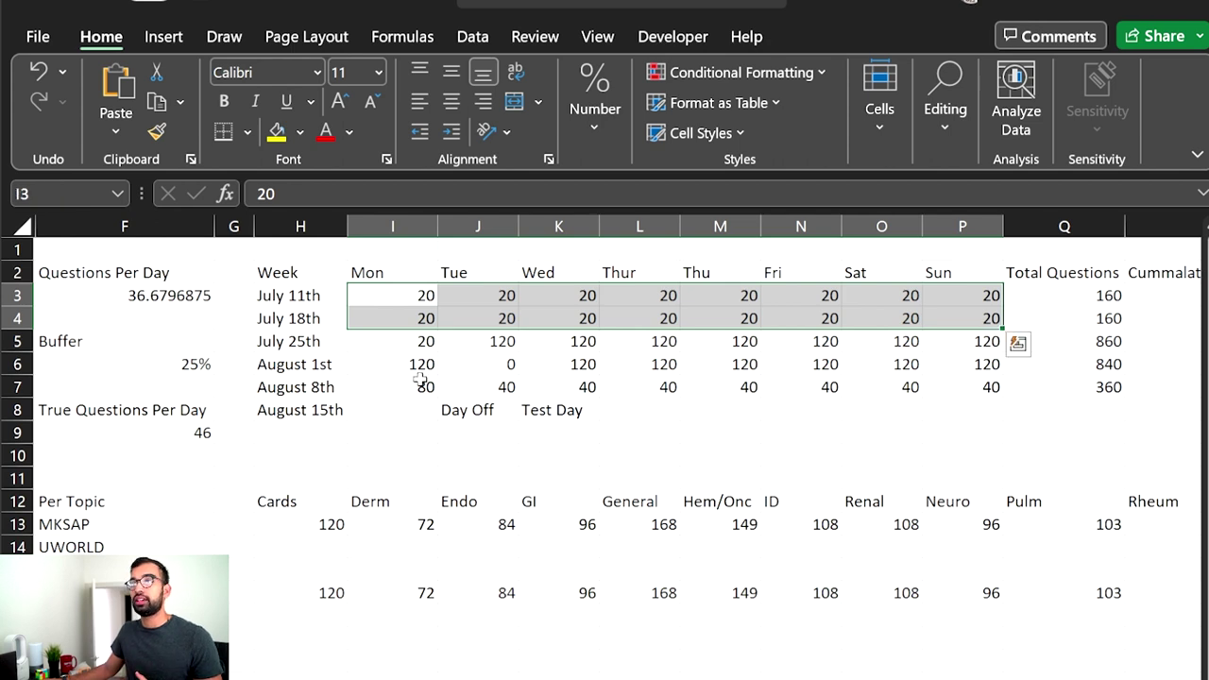
left_click(489, 344)
left_click_drag(491, 344, 962, 362)
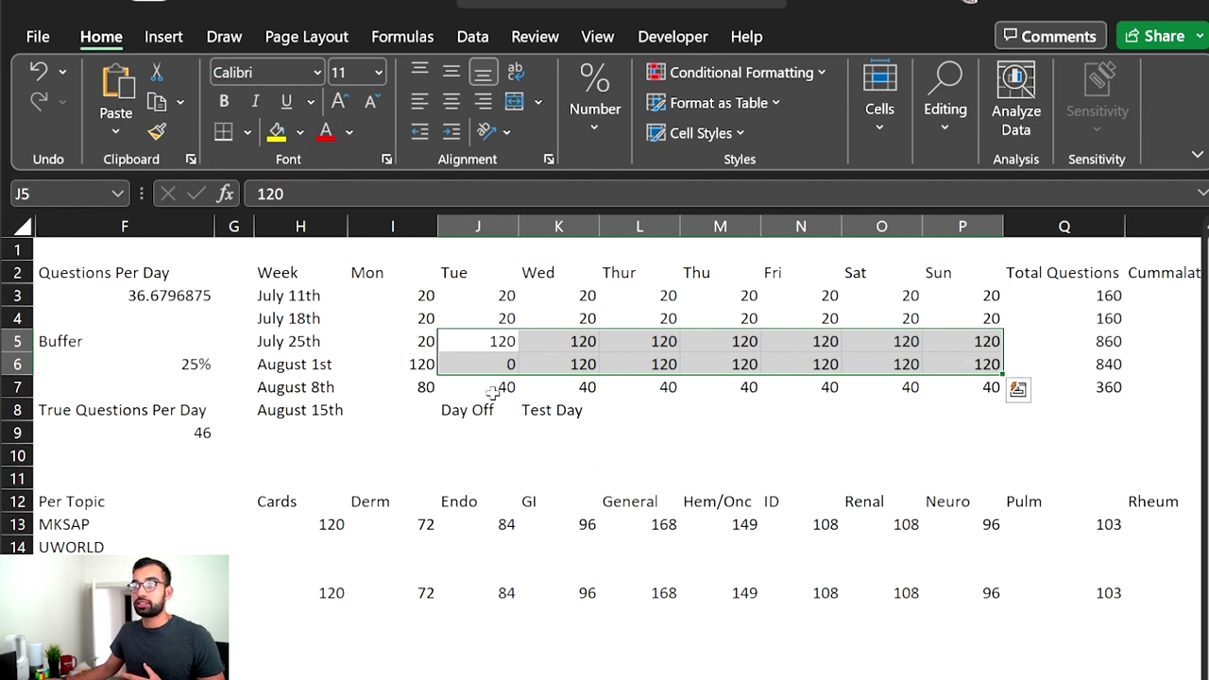
left_click_drag(493, 387, 972, 398)
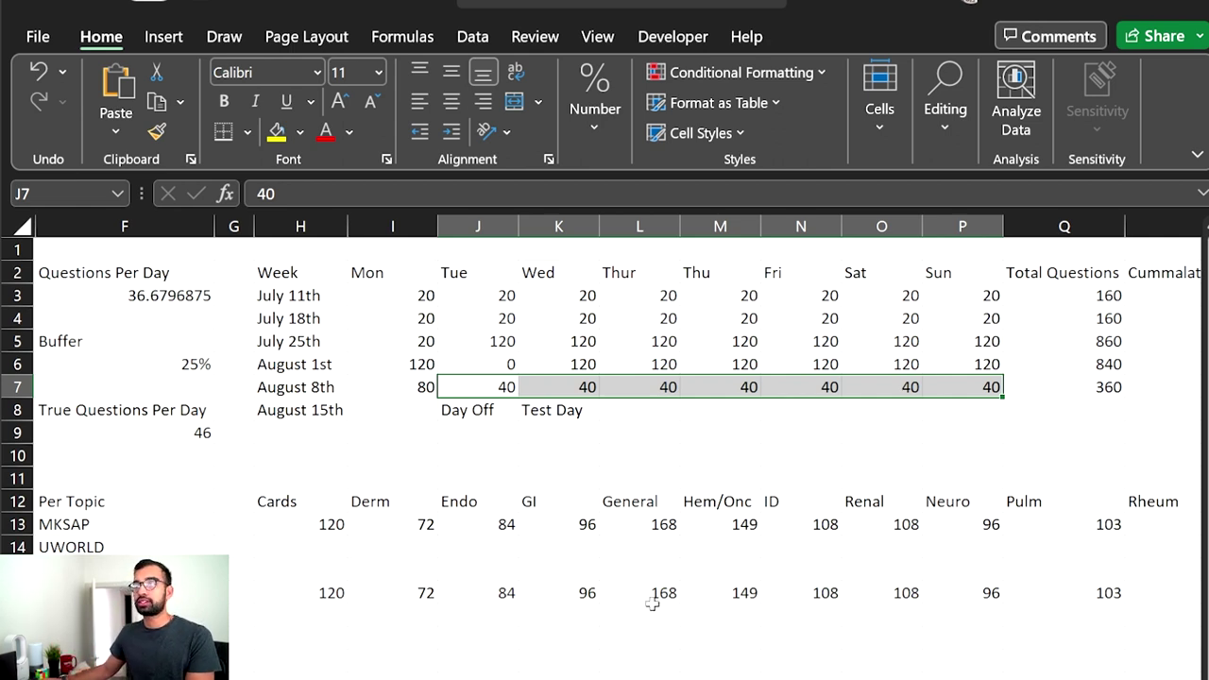
left_click(340, 527)
left_click(420, 529)
left_click(495, 529)
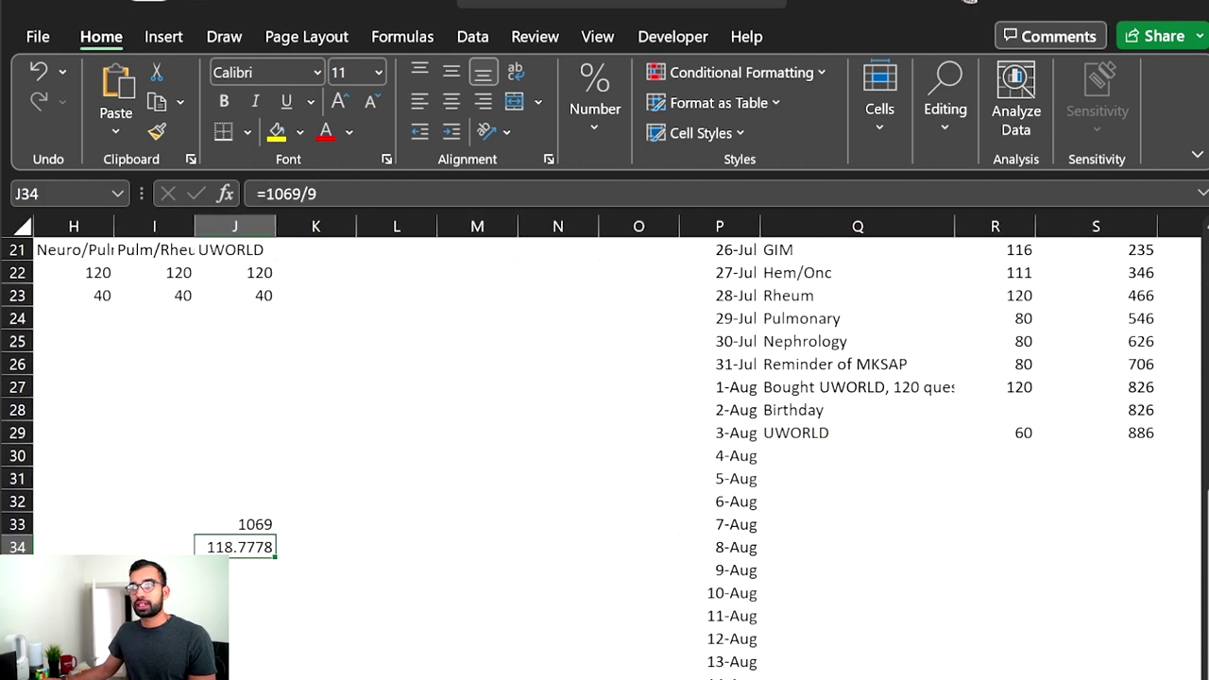
left_click(539, 527)
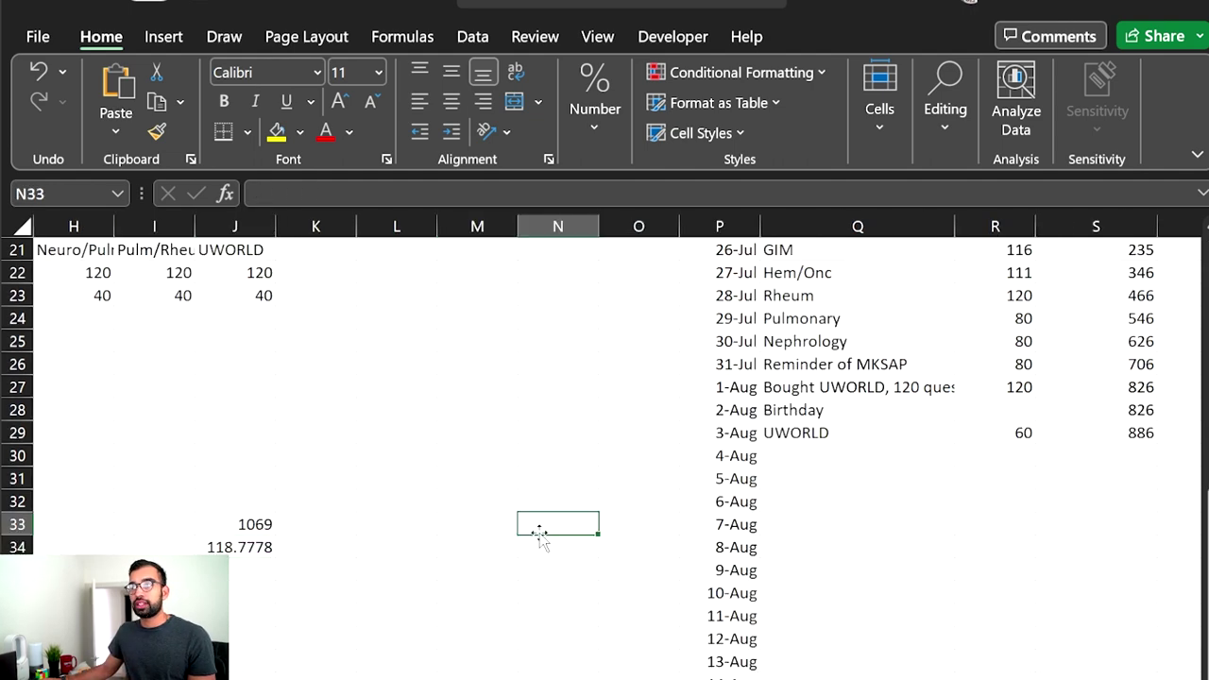
scroll(469, 490, "up", 7)
scroll(604, 453, "down", 2)
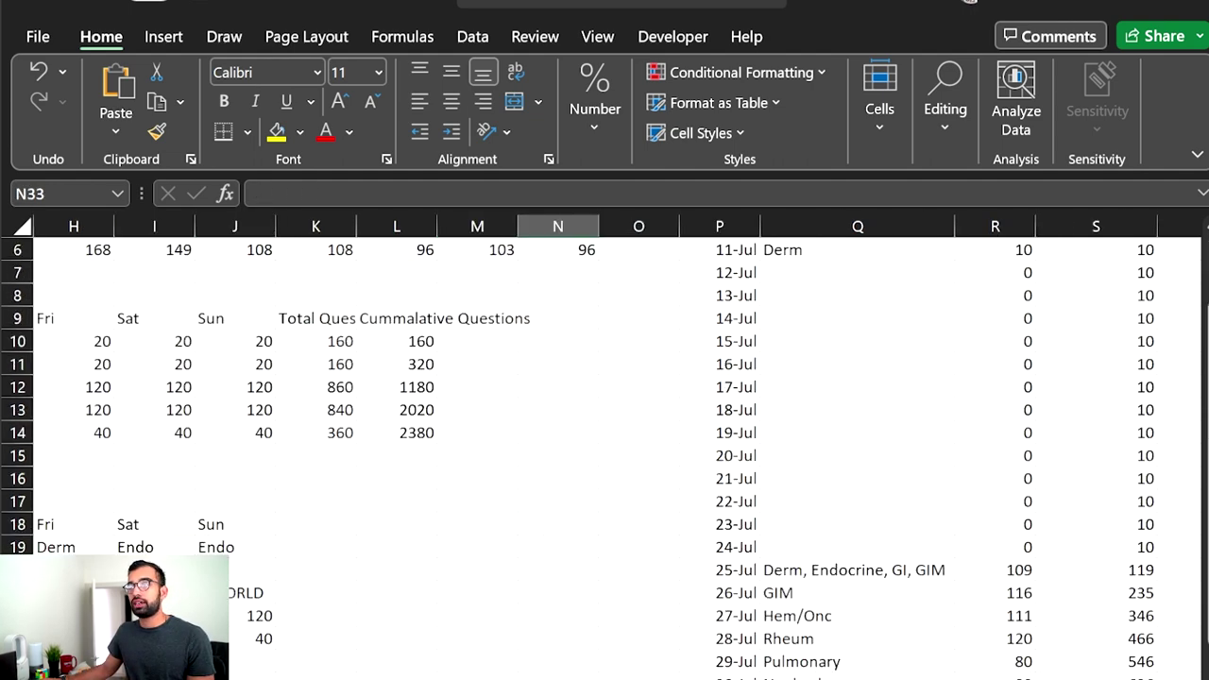
scroll(429, 661, "up", 2)
scroll(430, 661, "left", 3)
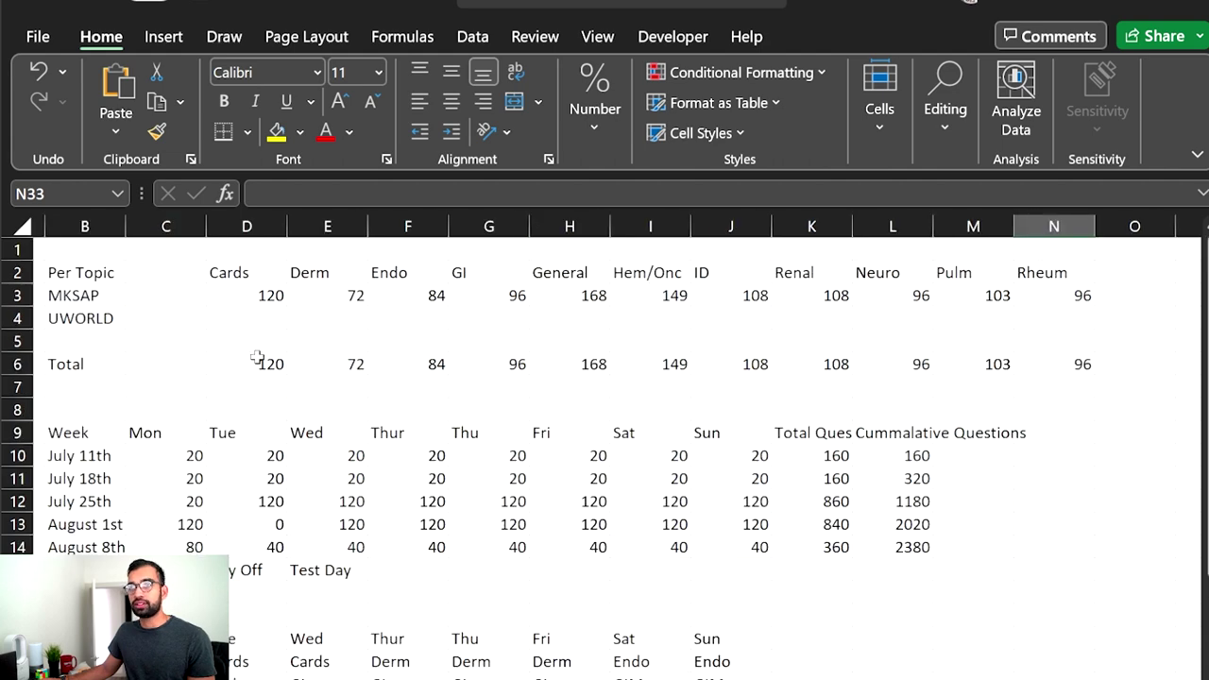
scroll(605, 453, "down", 2)
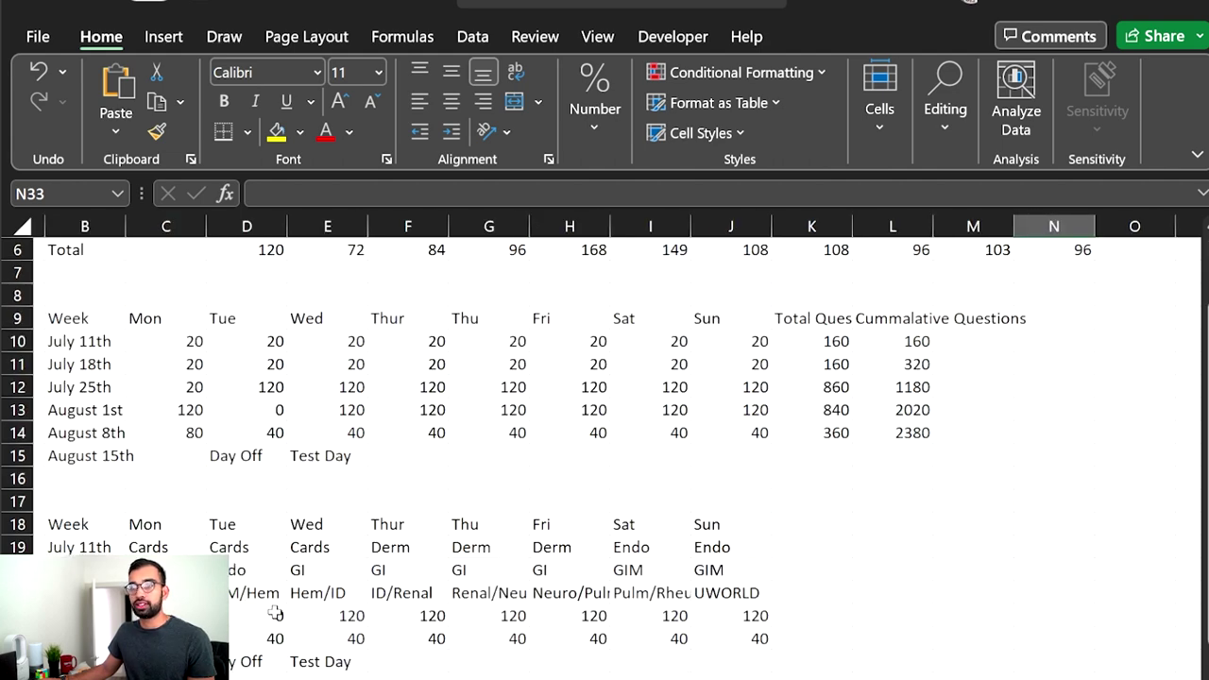
left_click(156, 549)
left_click(260, 552)
left_click(361, 545)
left_click(388, 550)
left_click(508, 551)
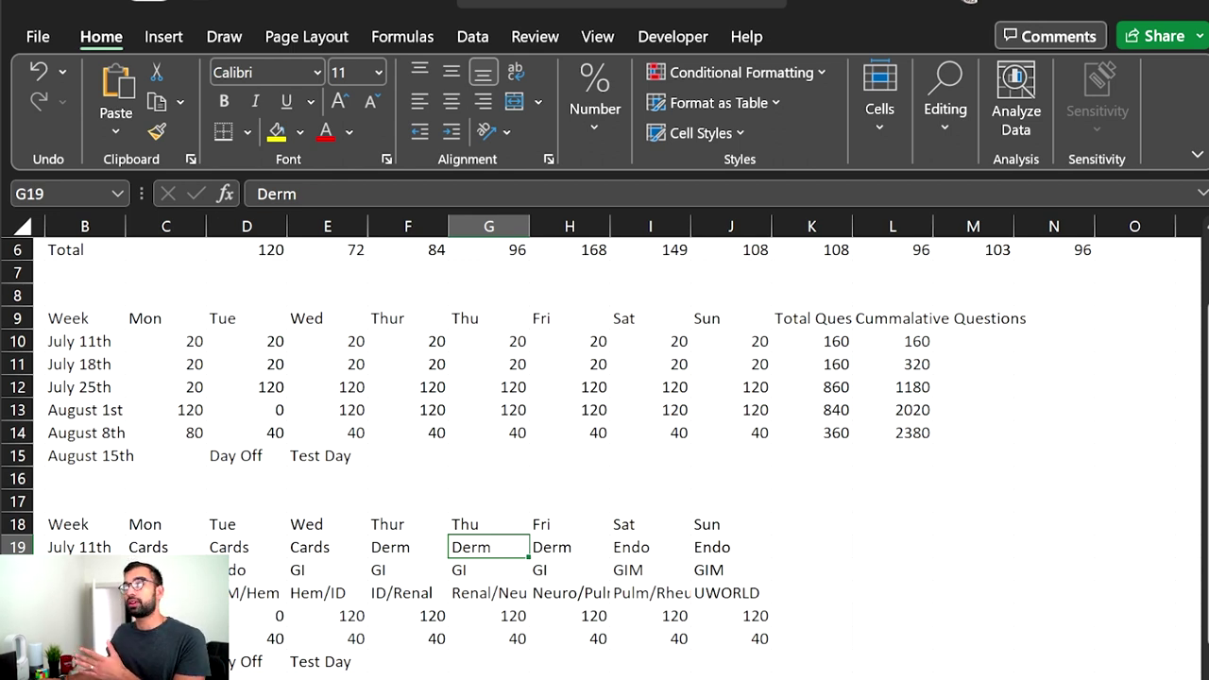
scroll(909, 526, "right", 5)
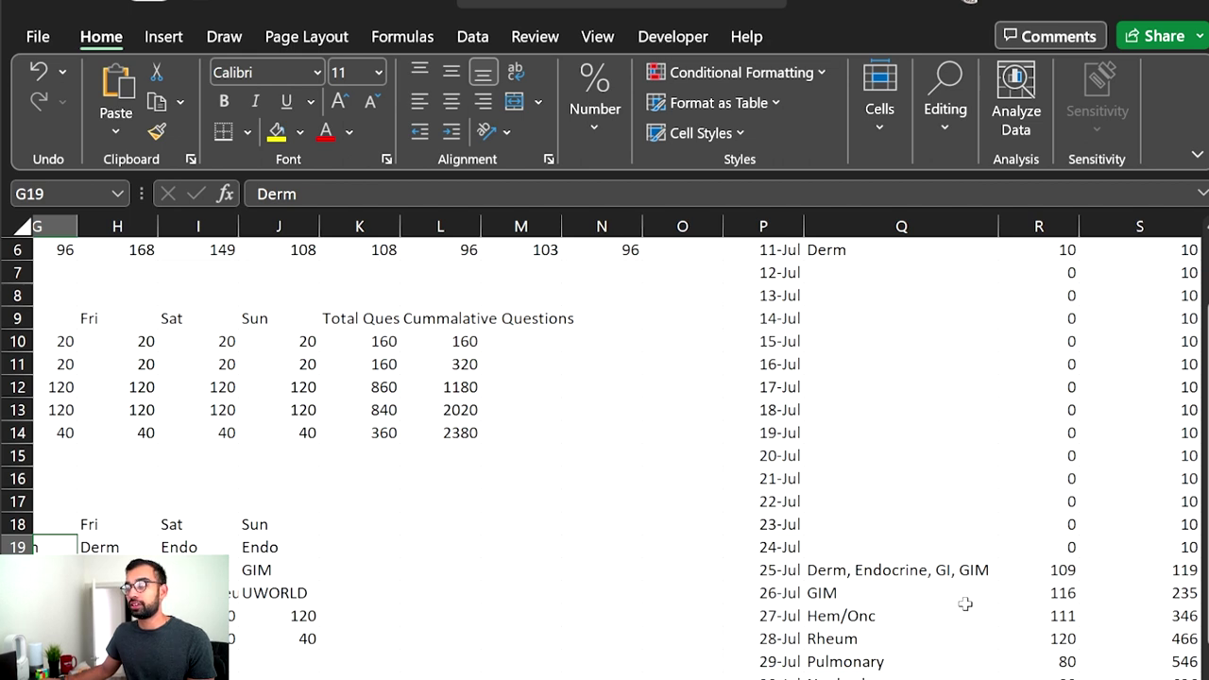
scroll(937, 554, "up", 2)
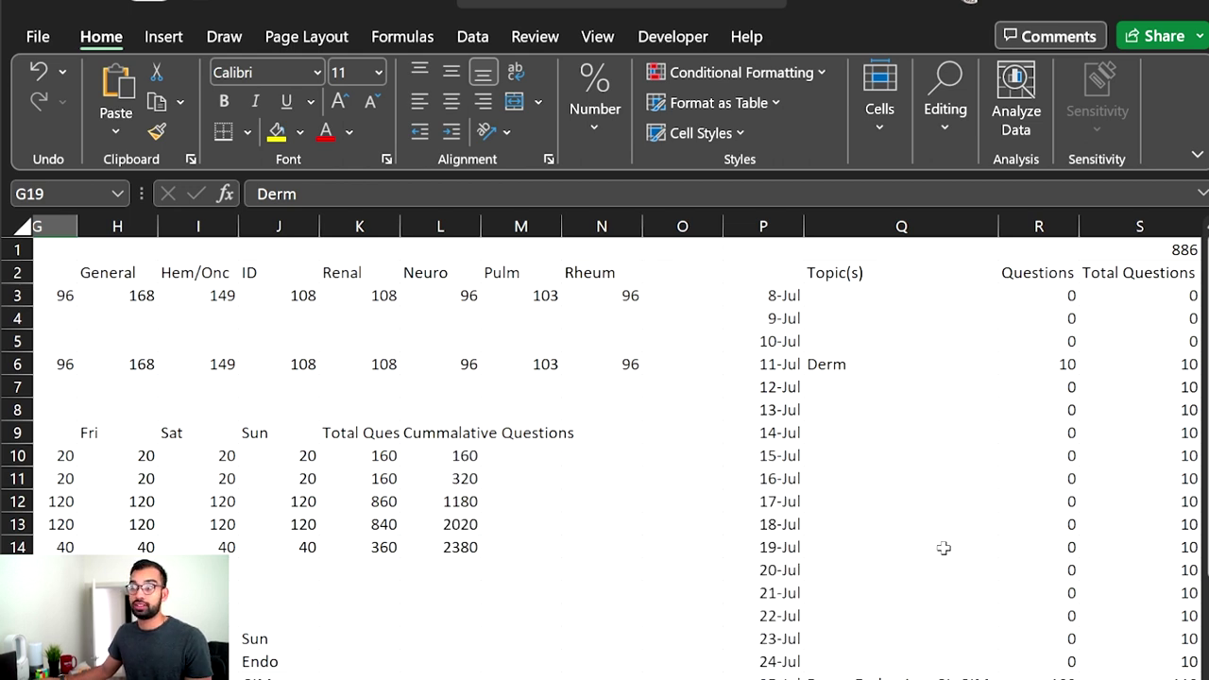
left_click(1086, 361)
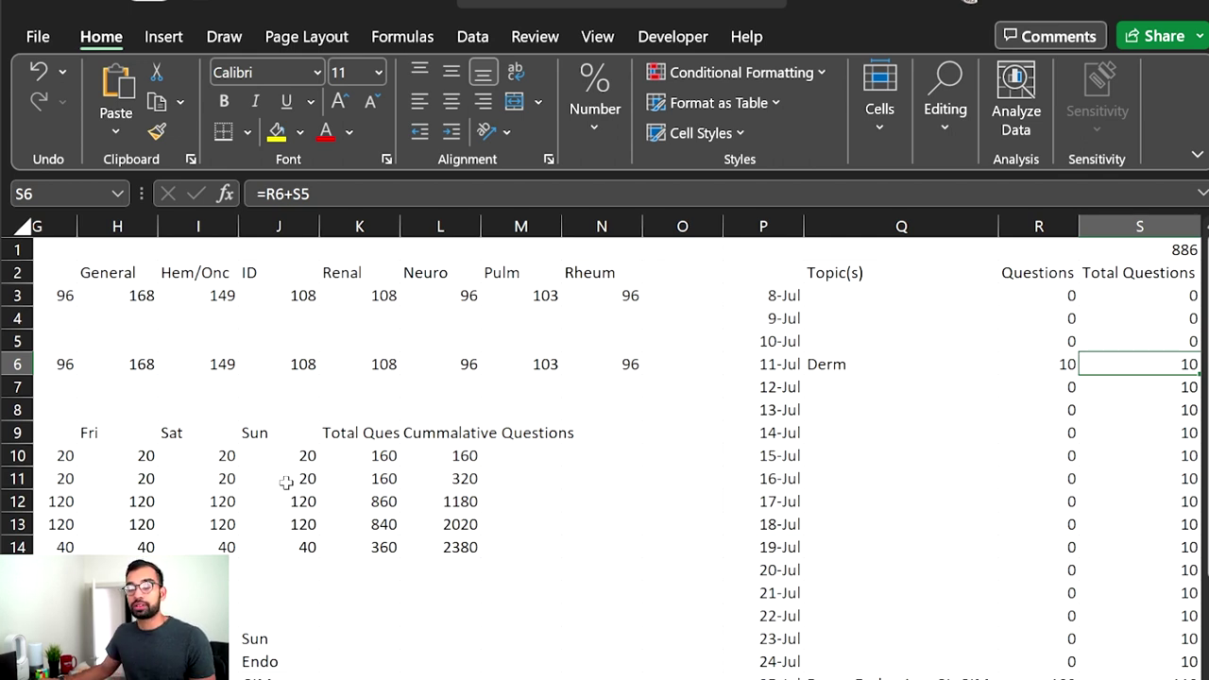
left_click_drag(286, 482, 234, 473)
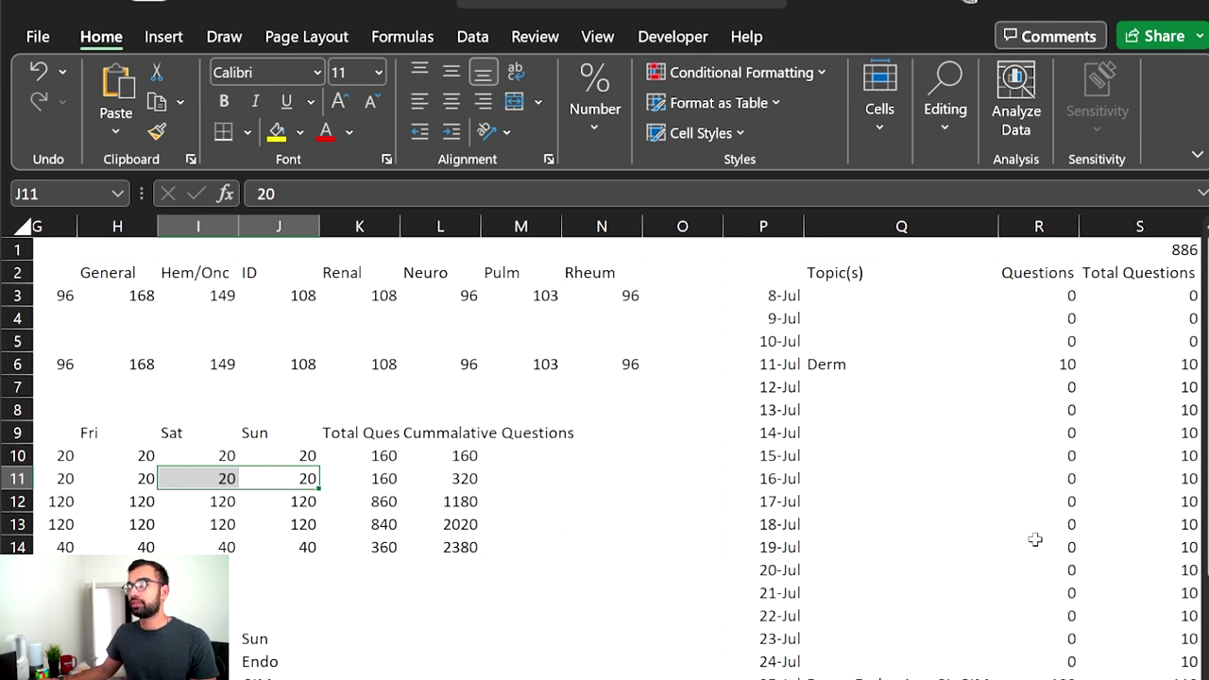
scroll(1039, 538, "down", 2)
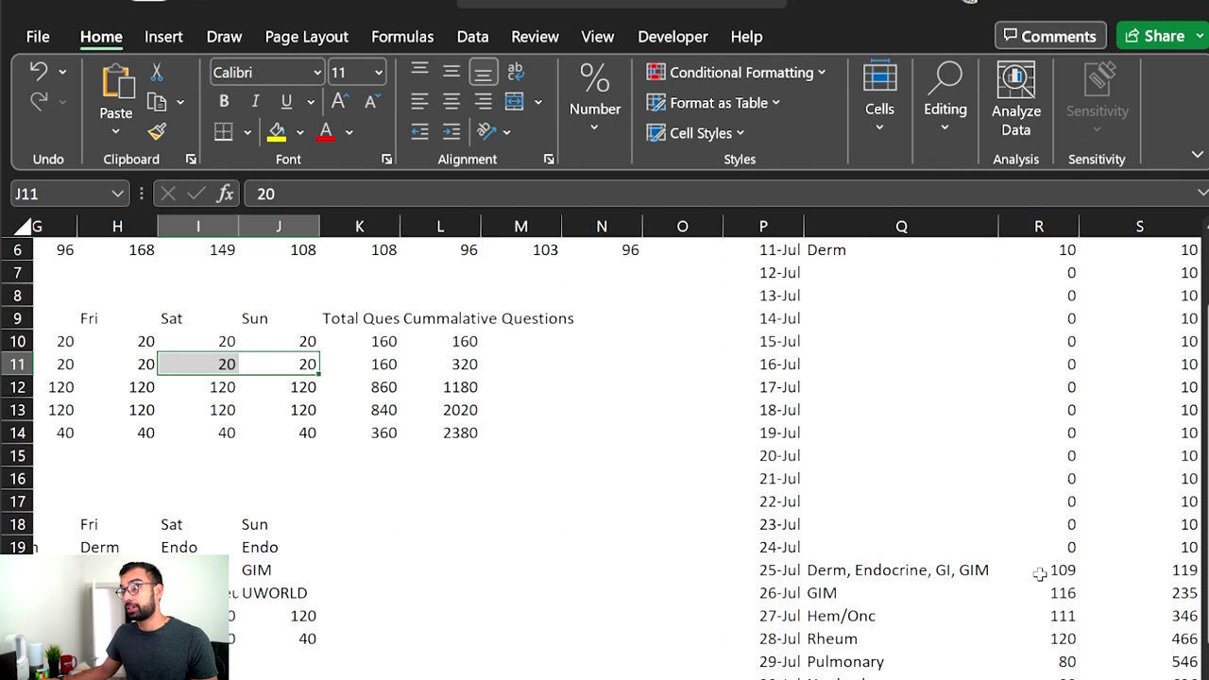
left_click_drag(1041, 570, 1001, 679)
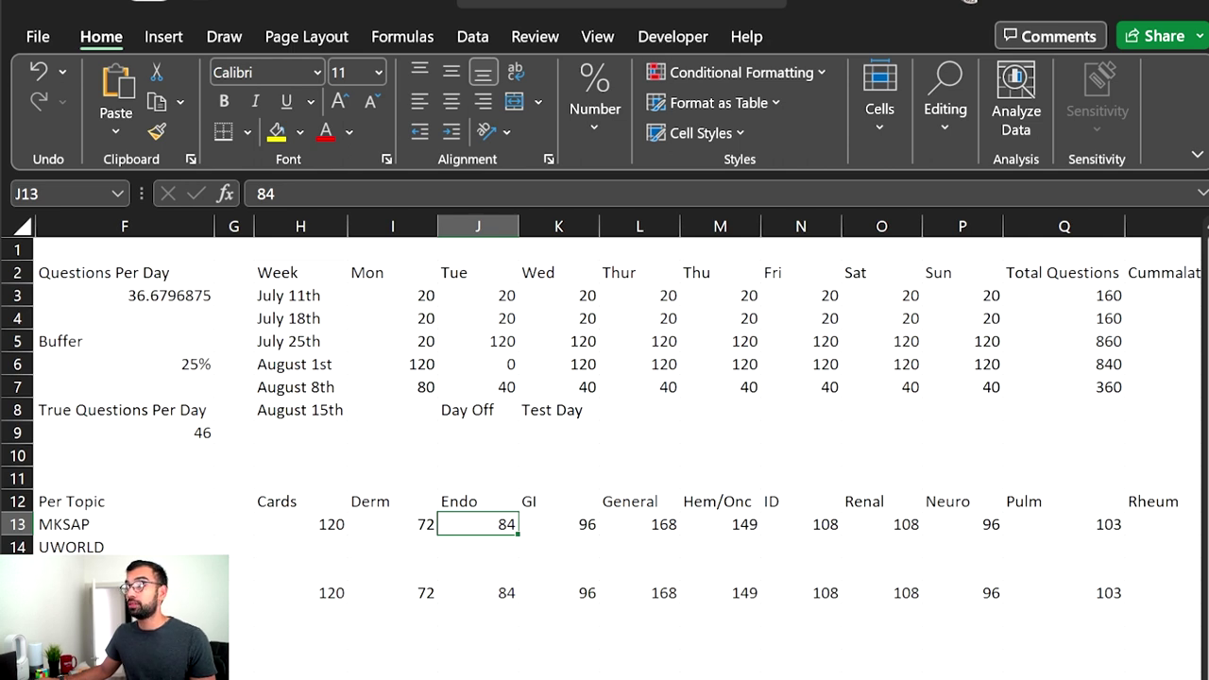
Check the formula behind the completed MKSAP questions in the planner
scroll(617, 406, "left", 5)
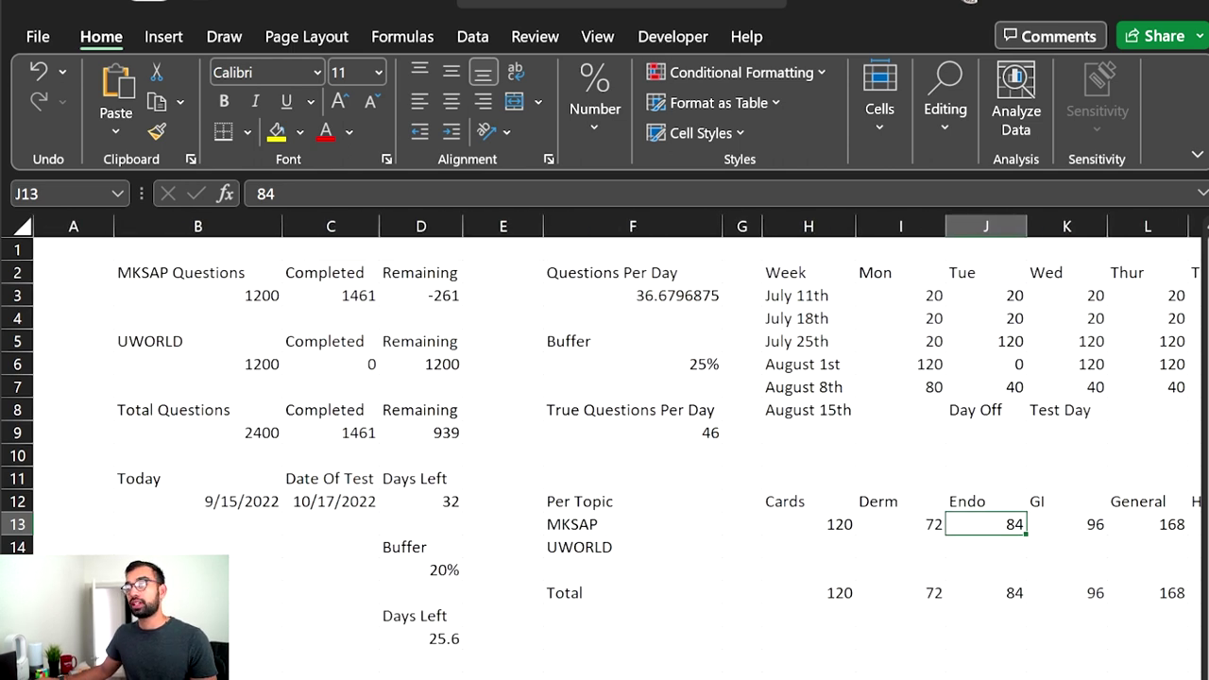
left_click(357, 290)
left_click(345, 378)
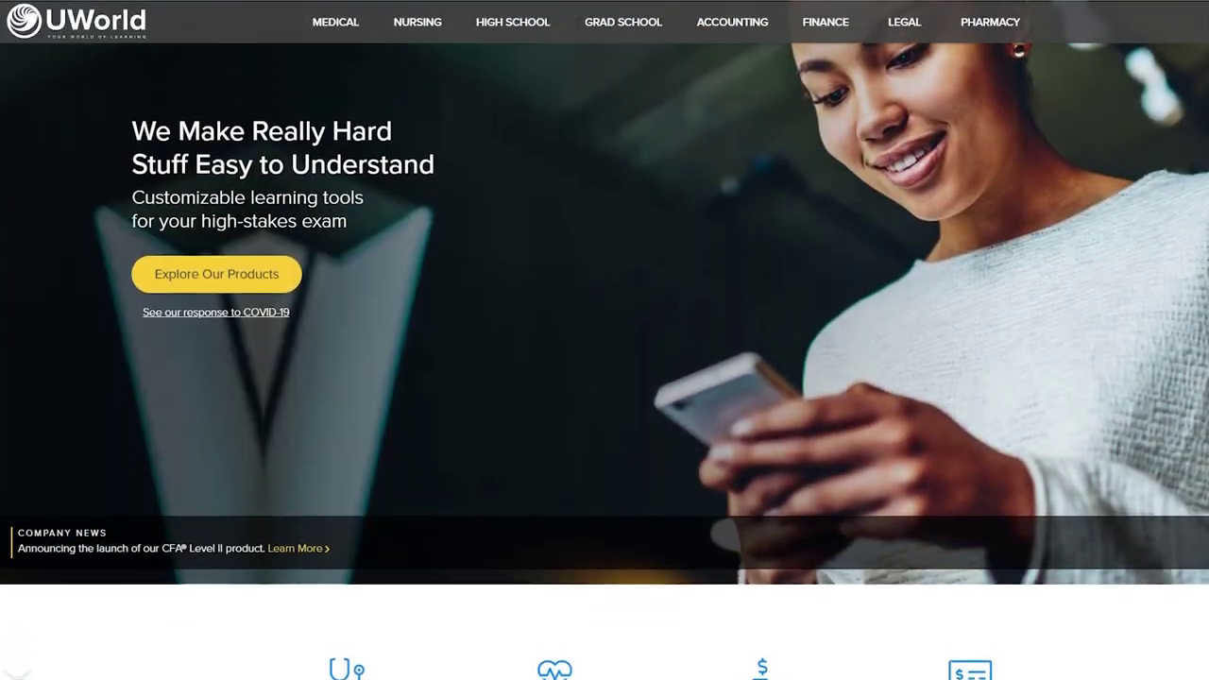
Scroll the UWorld homepage through its exam categories and Awards & Recognition section
scroll(604, 340, "down", 5)
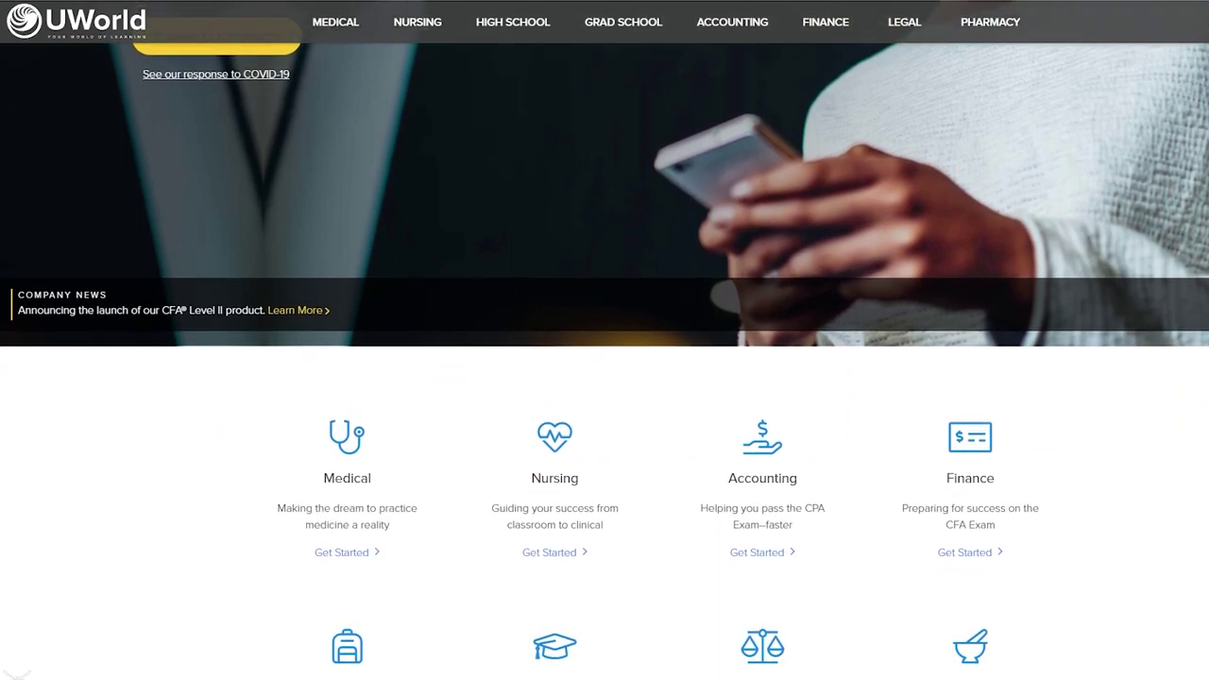
scroll(605, 340, "down", 8)
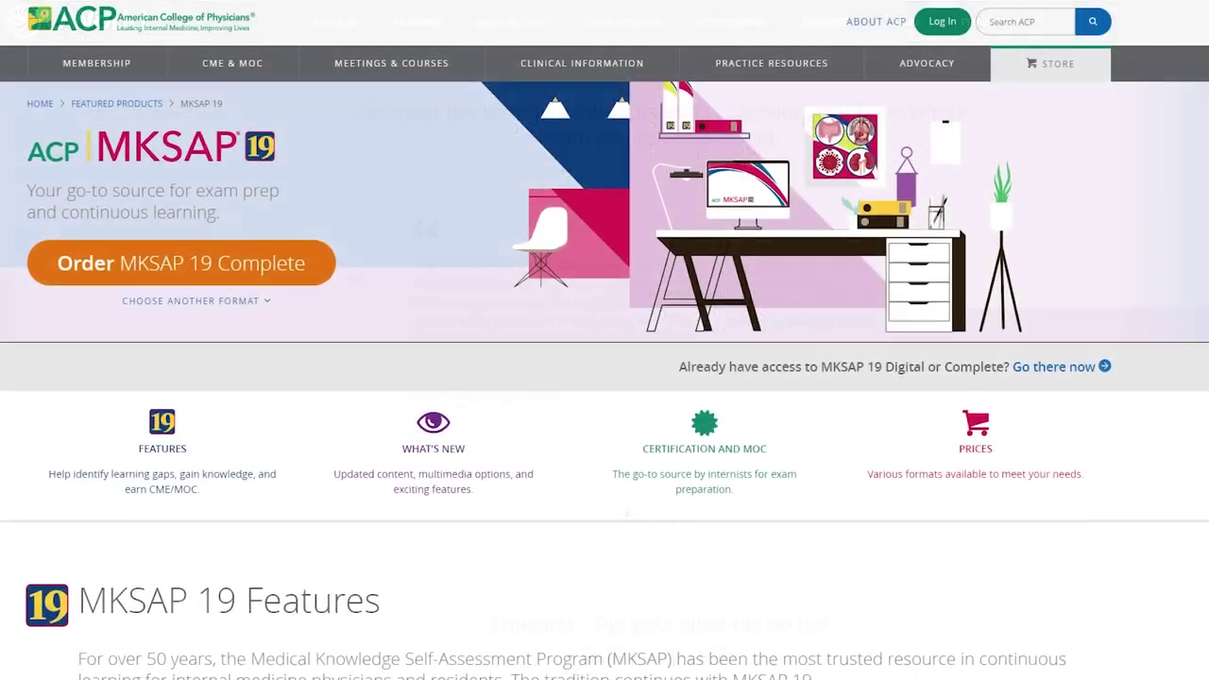
Scroll the MKSAP 19 page down to feature descriptions like Complete Green and Quick Qs
scroll(604, 340, "down", 9)
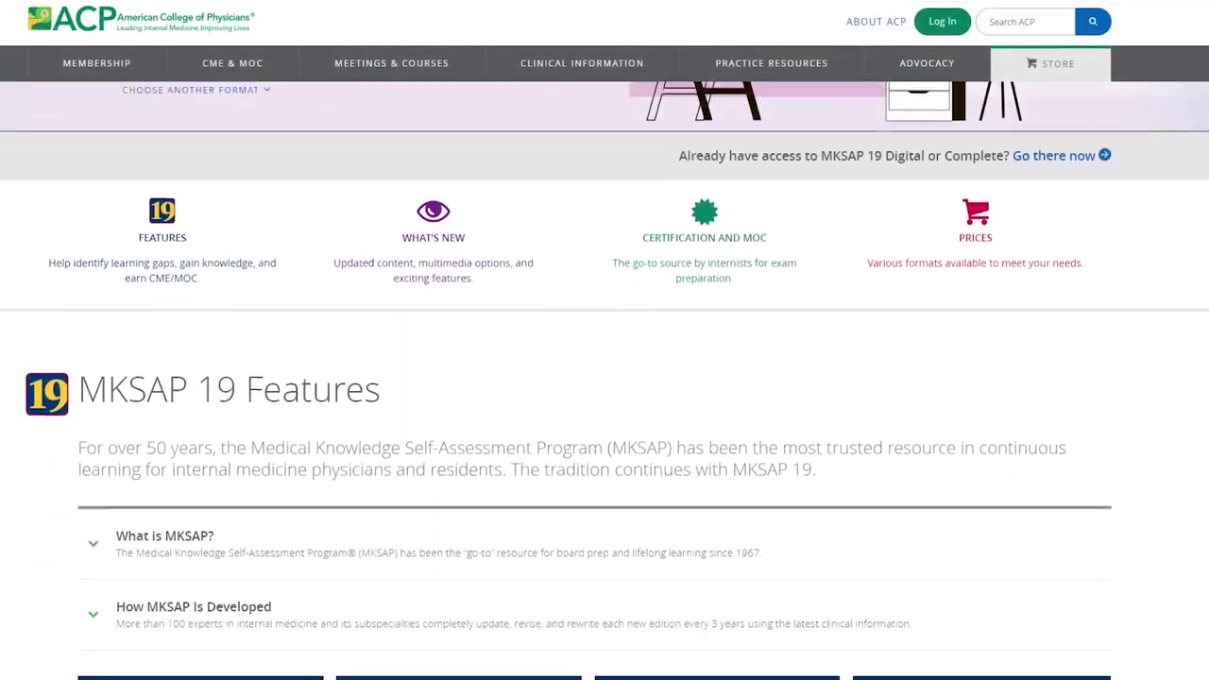
scroll(604, 378, "down", 10)
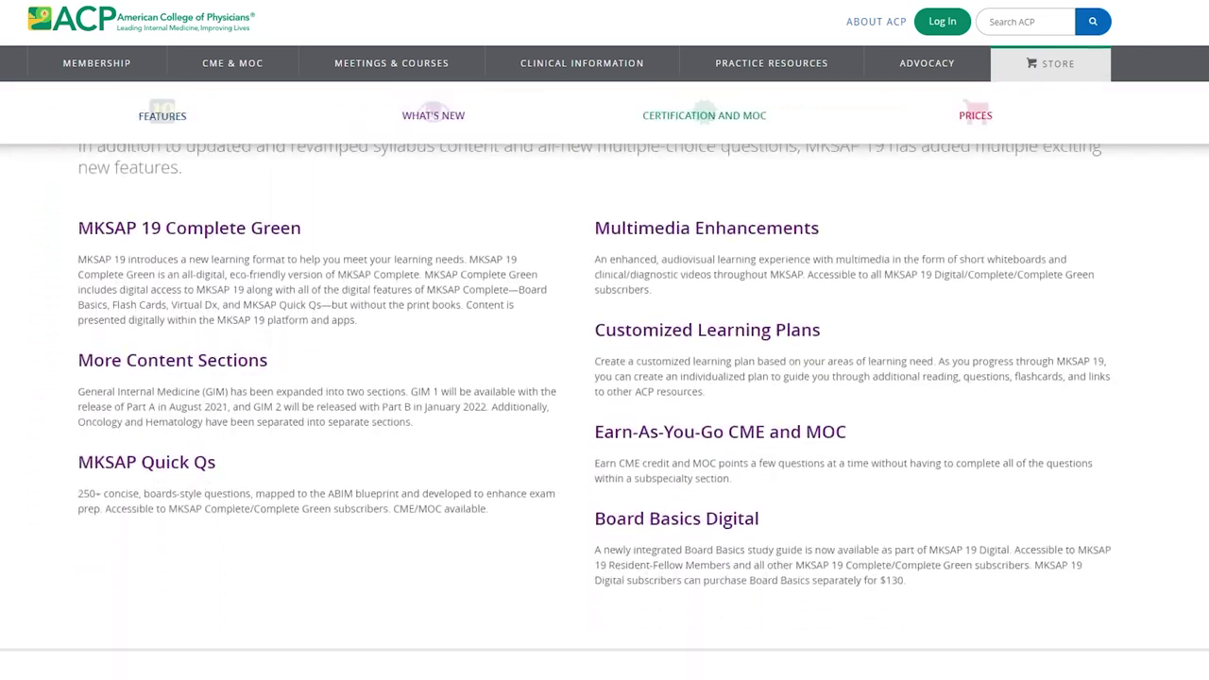
scroll(604, 378, "down", 11)
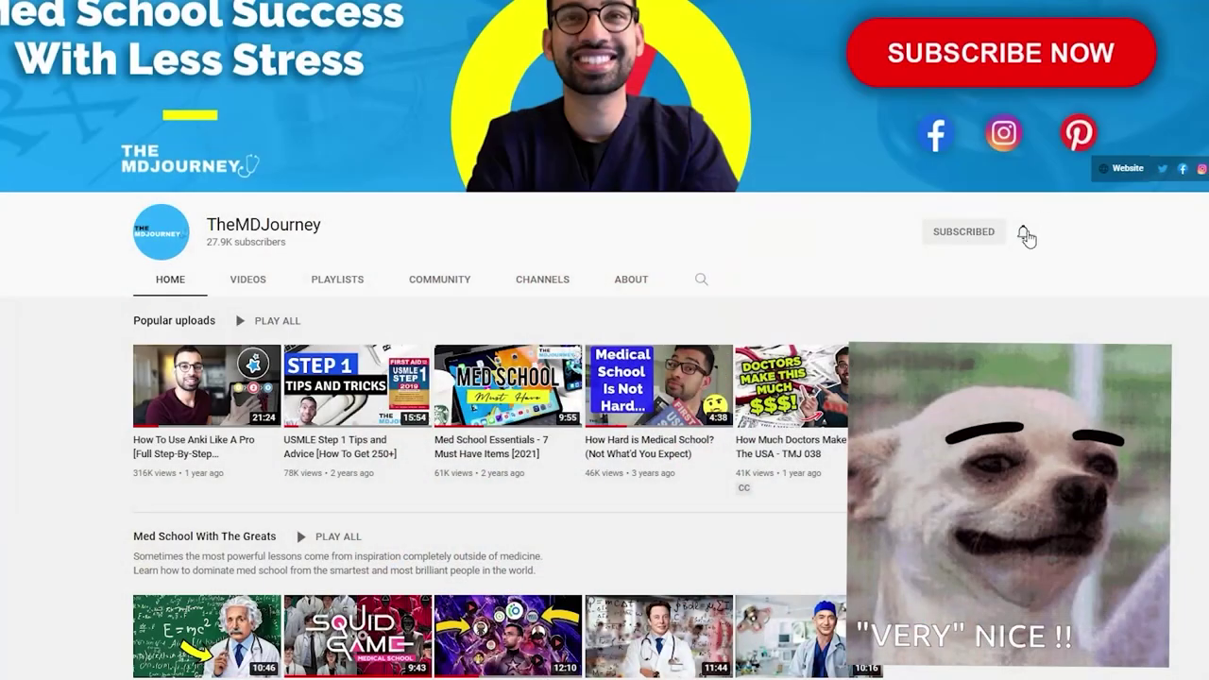
Set TheMDJourney channel's notification bell to All
left_click(1027, 235)
left_click(1053, 263)
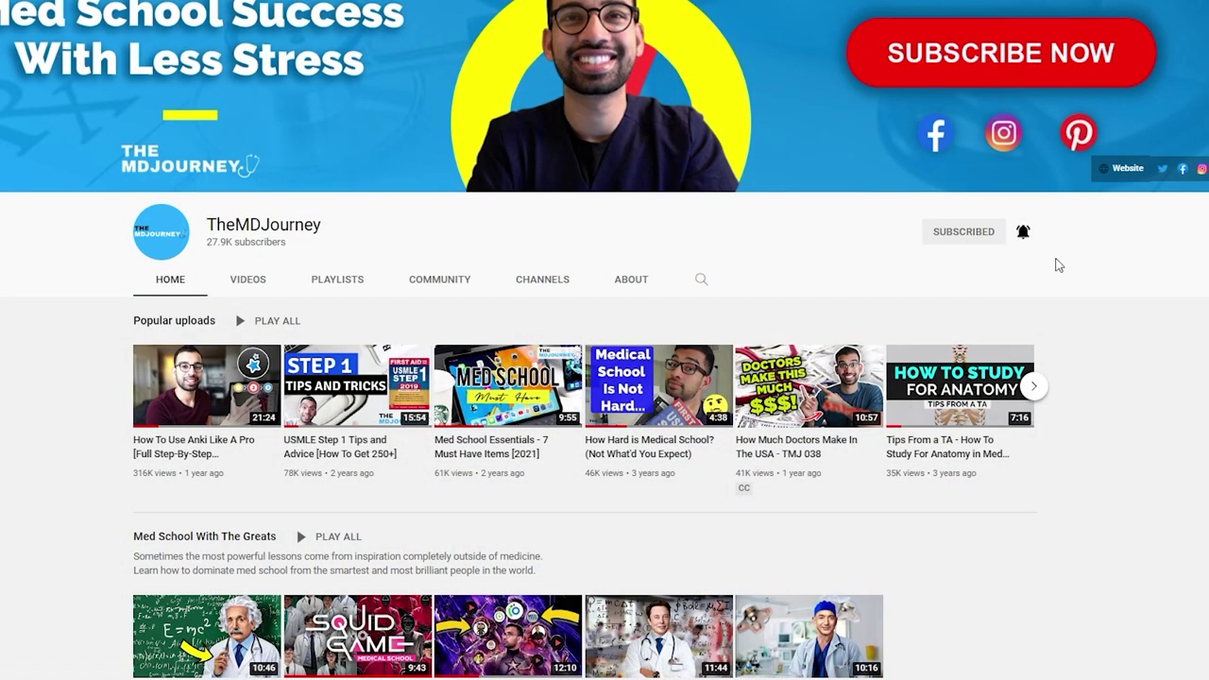